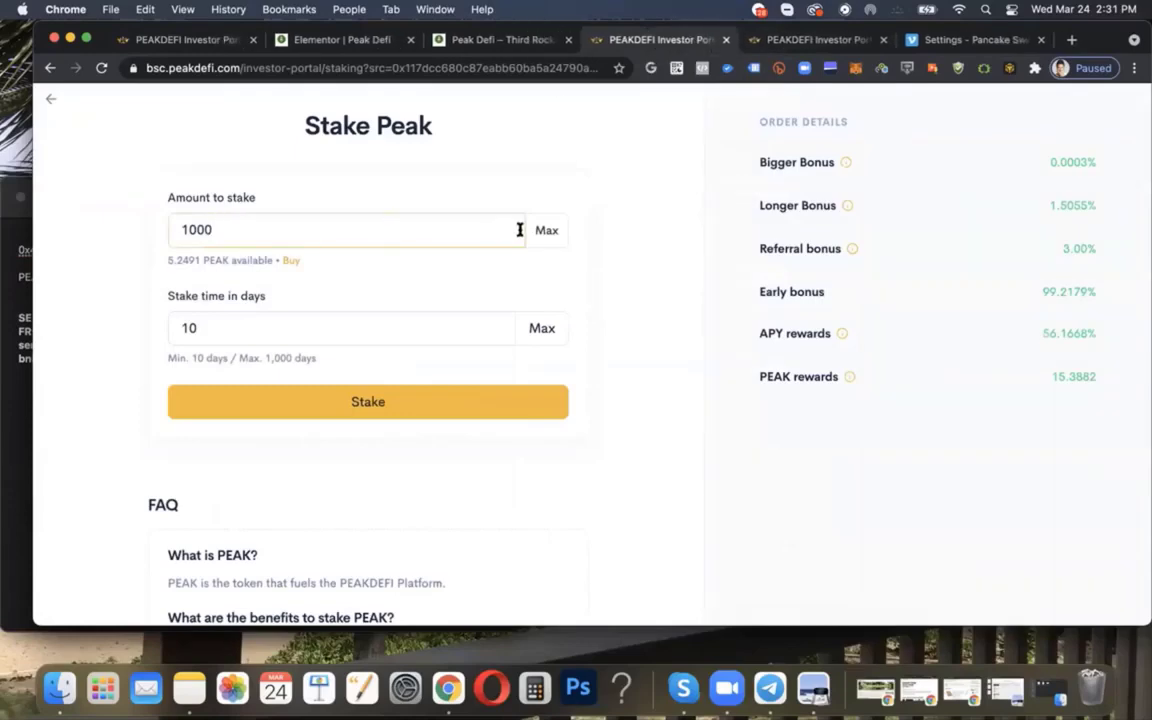
Step: Stake the full 5.24907197 PEAK balance with a 200-day duration
click(545, 230)
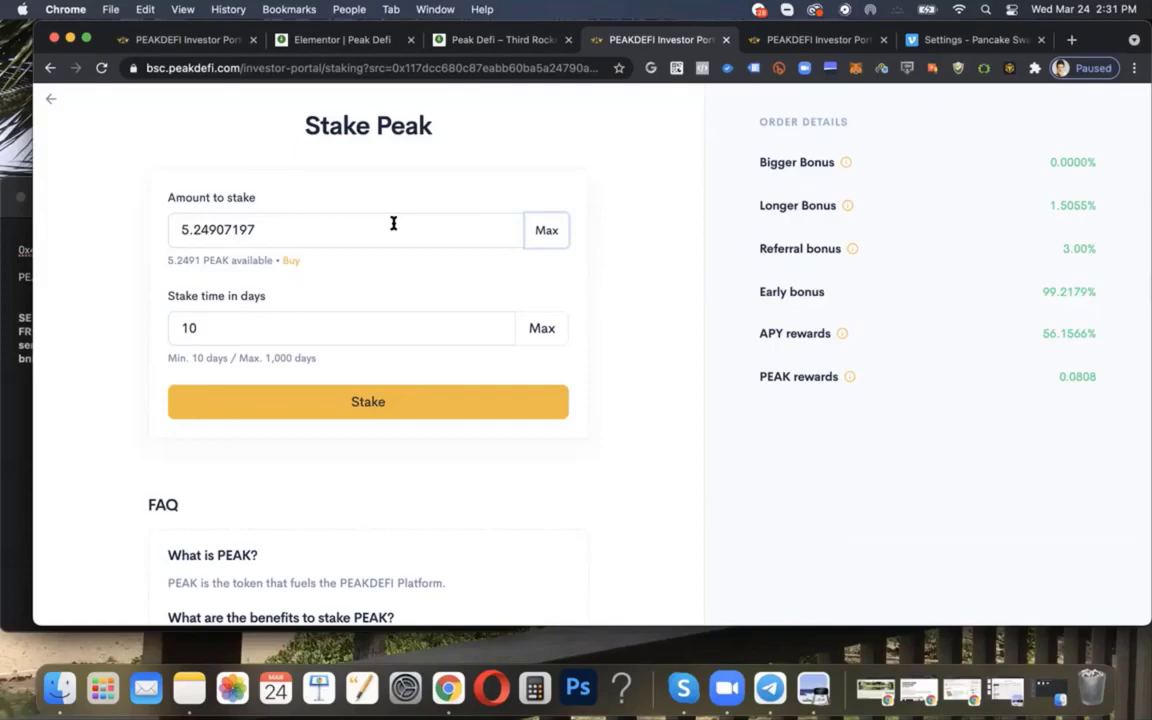
click(234, 323)
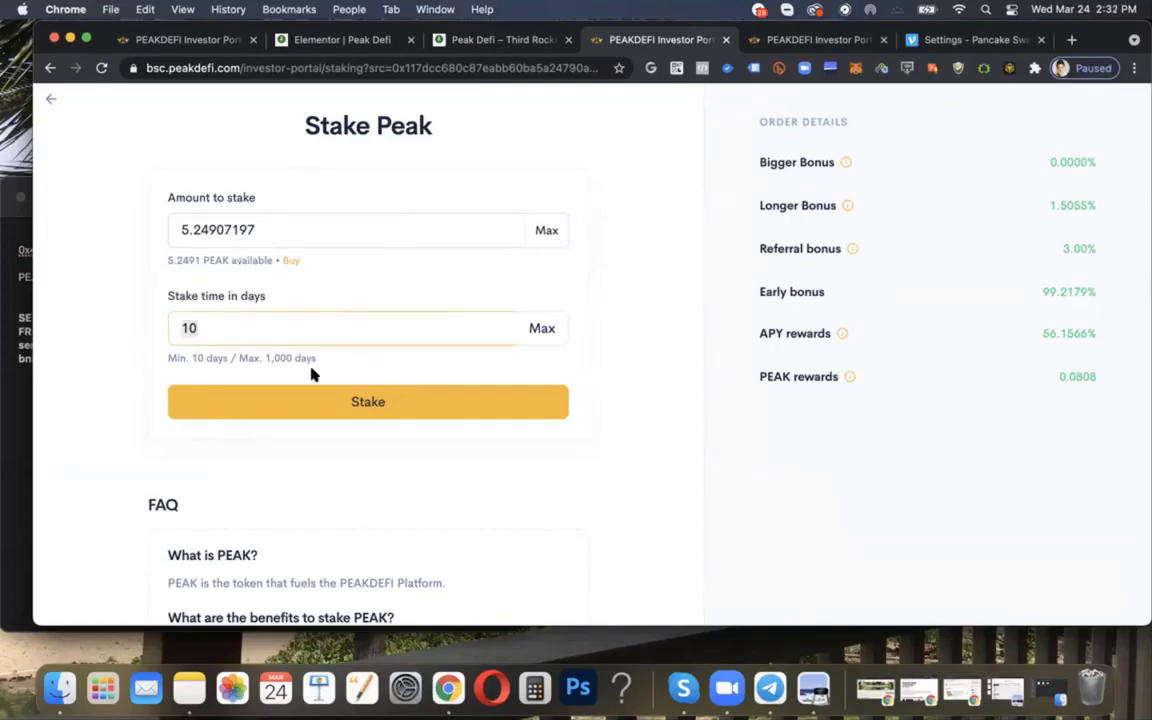
text(200)
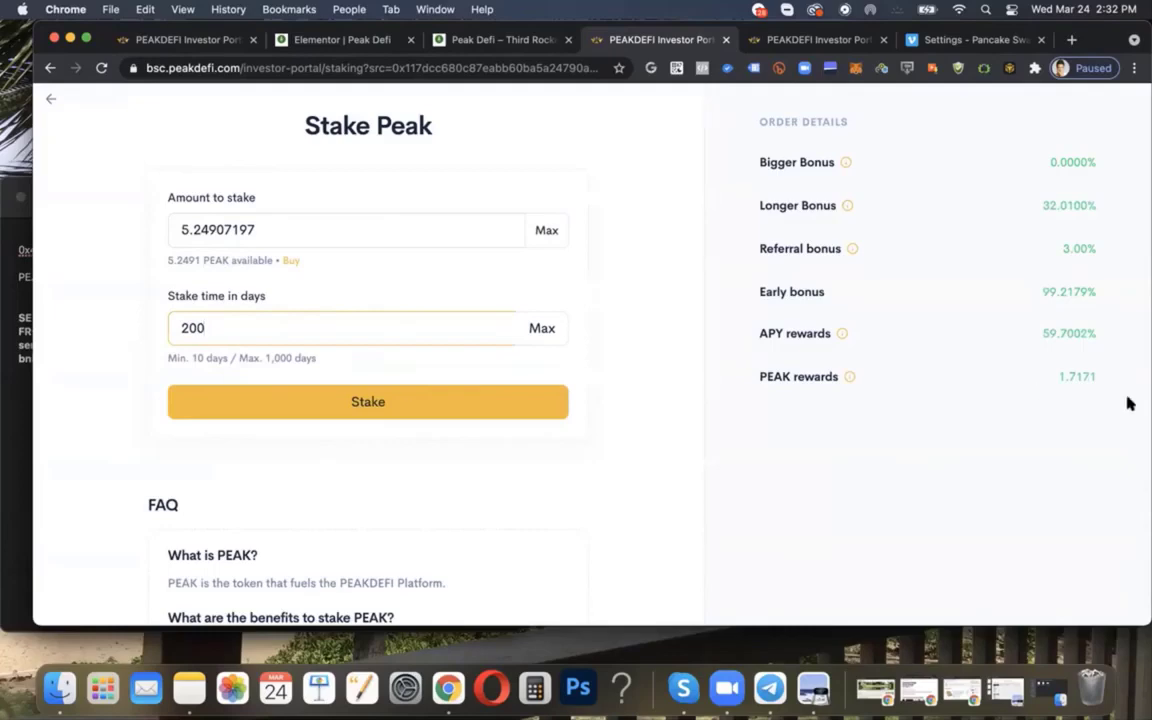
click(1035, 180)
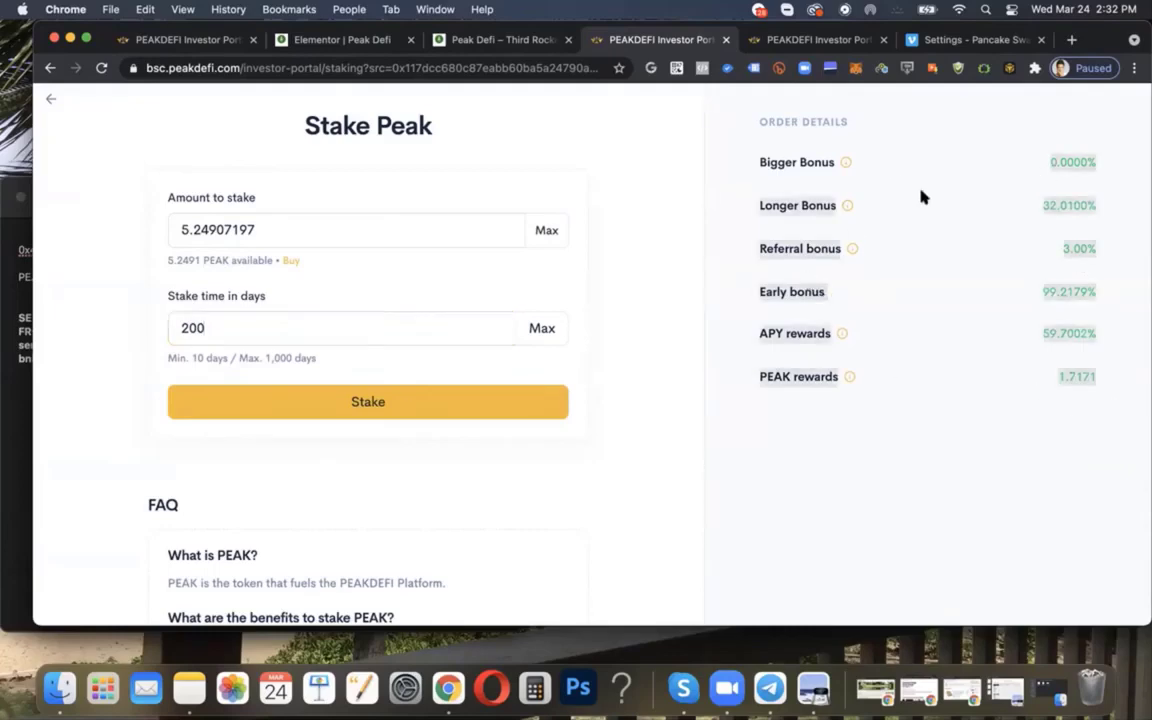
Step: Change the stake duration to 10, then 20, and finally 30 days
click(172, 330)
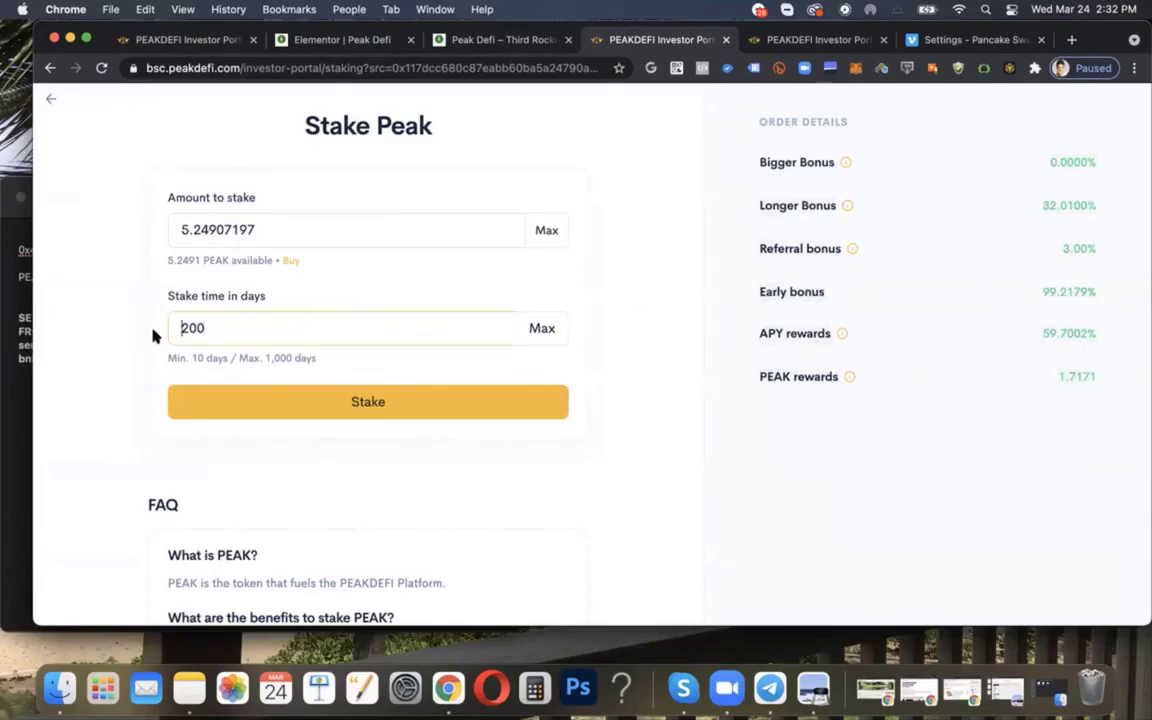
key(BackSpace)
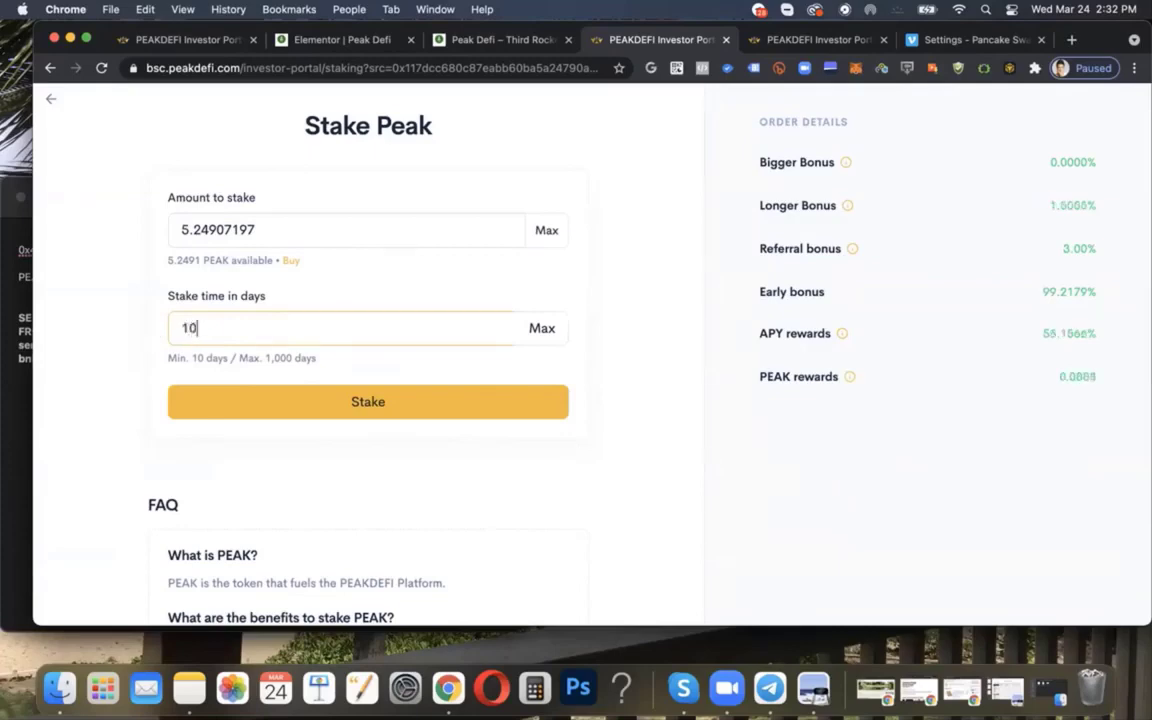
text(10)
key(BackSpace)
key(BackSpace)
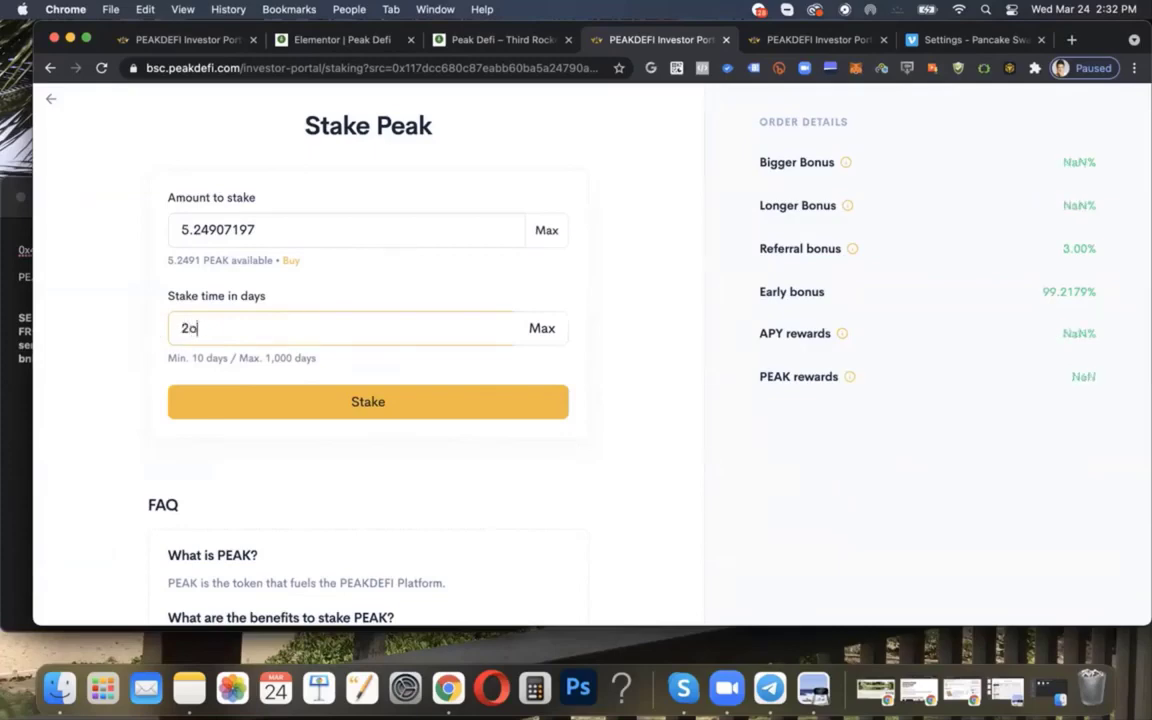
key(BackSpace)
text(20)
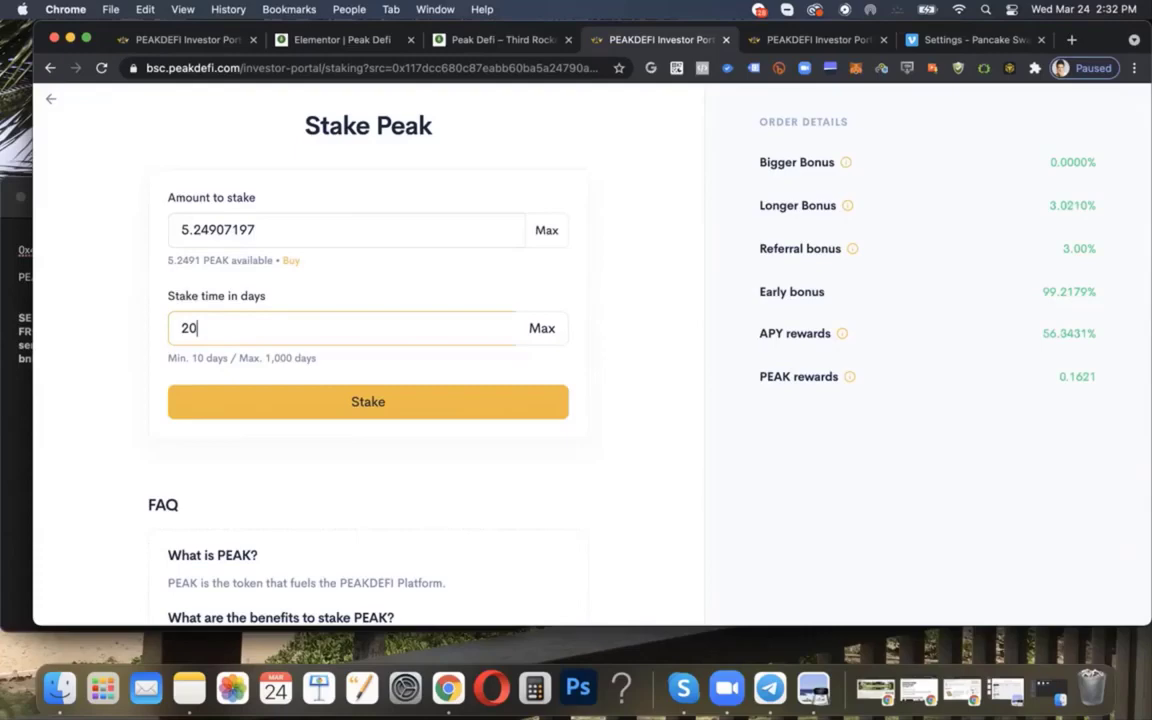
key(BackSpace)
key(BackSpace)
text(30)
Step: Check Active stakes on the staking dashboard, then browse the Invite friends referral link and eight-level summary
click(51, 100)
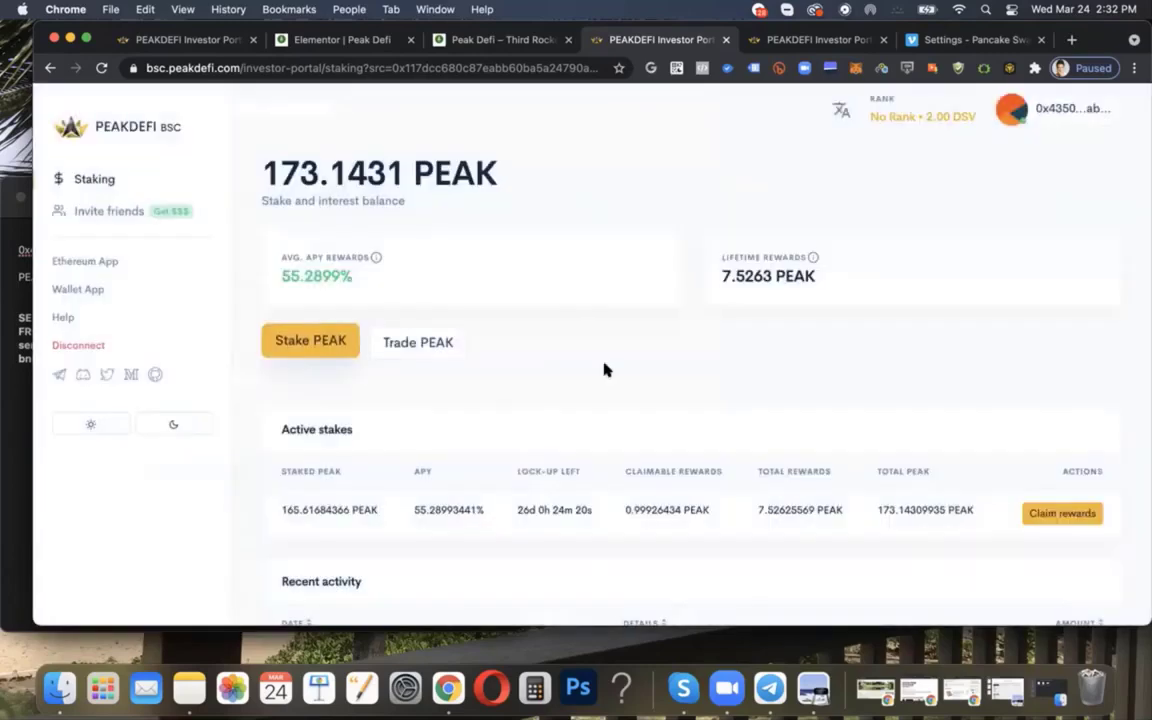
scroll(604, 370, down, 2)
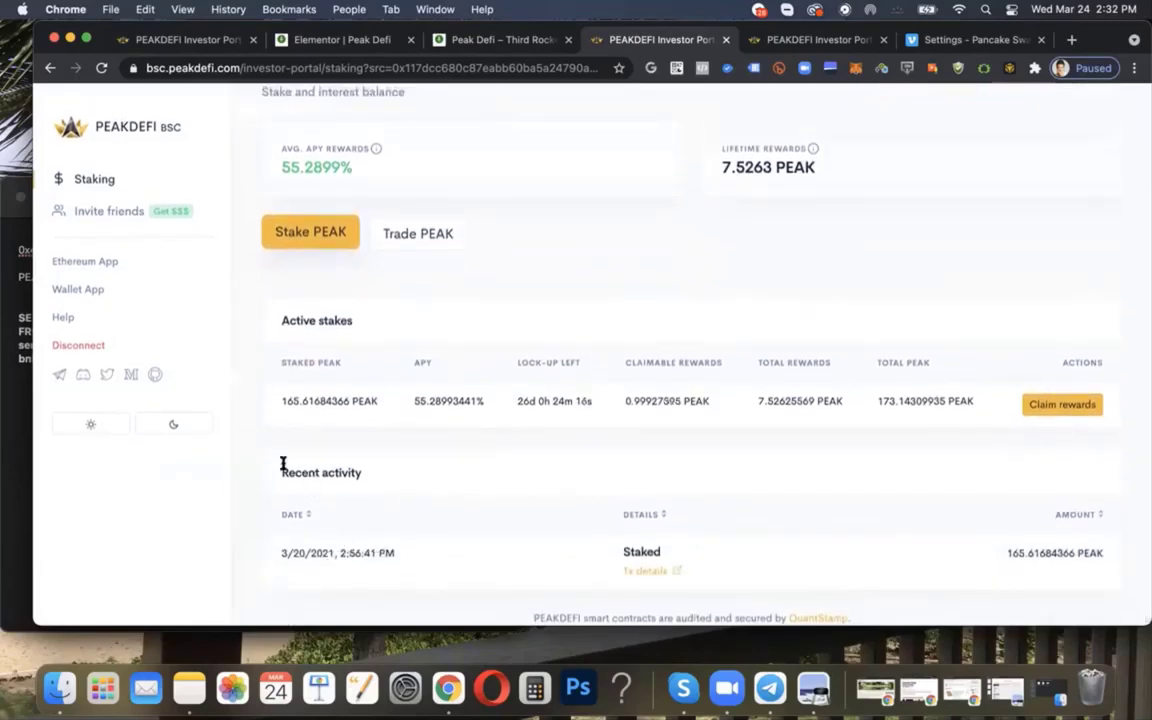
click(112, 211)
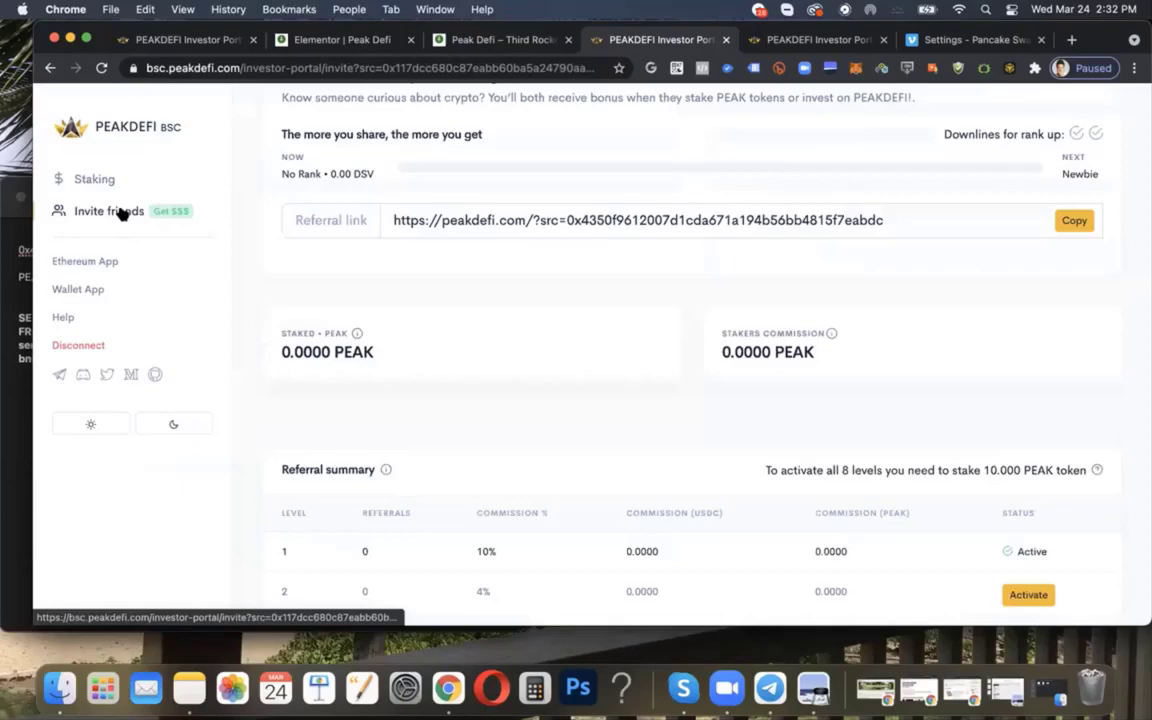
scroll(513, 300, down, 1)
scroll(513, 300, up, 1)
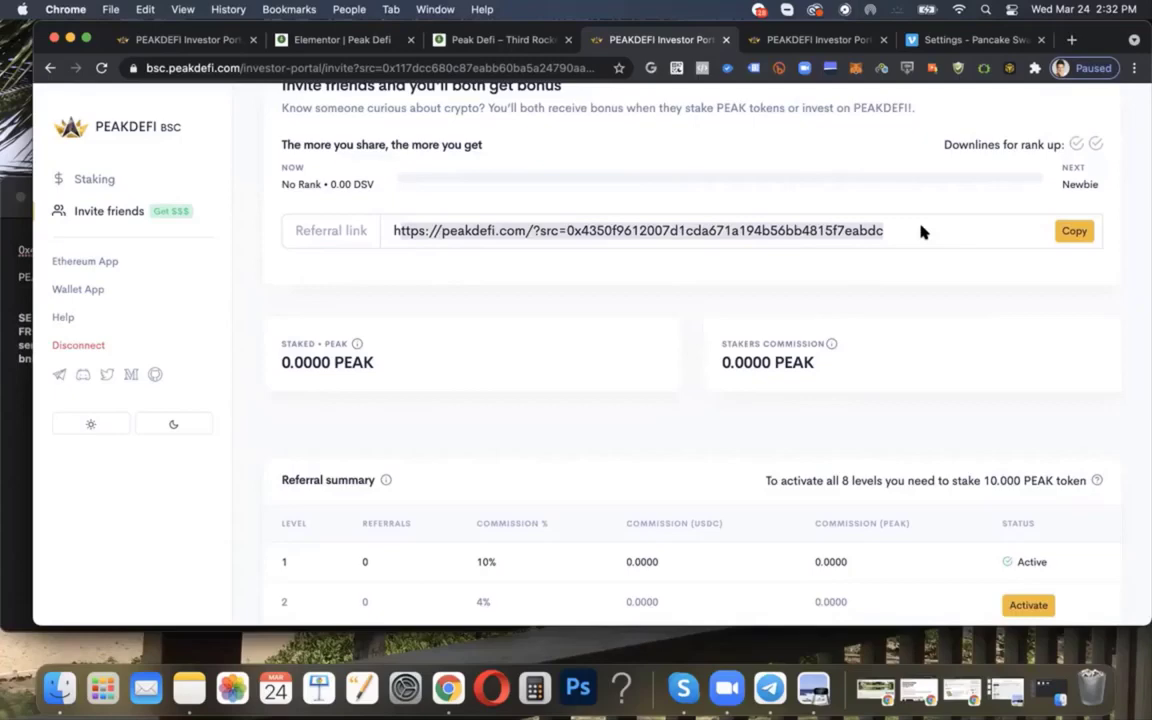
scroll(707, 393, down, 3)
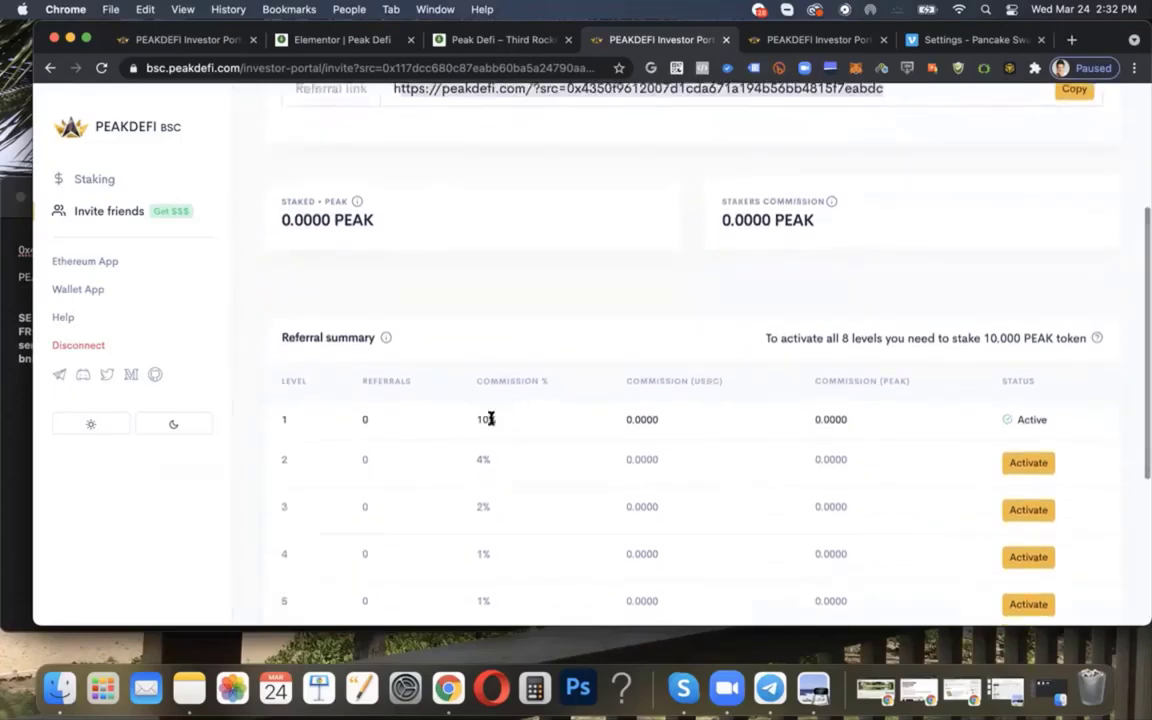
scroll(490, 419, down, 3)
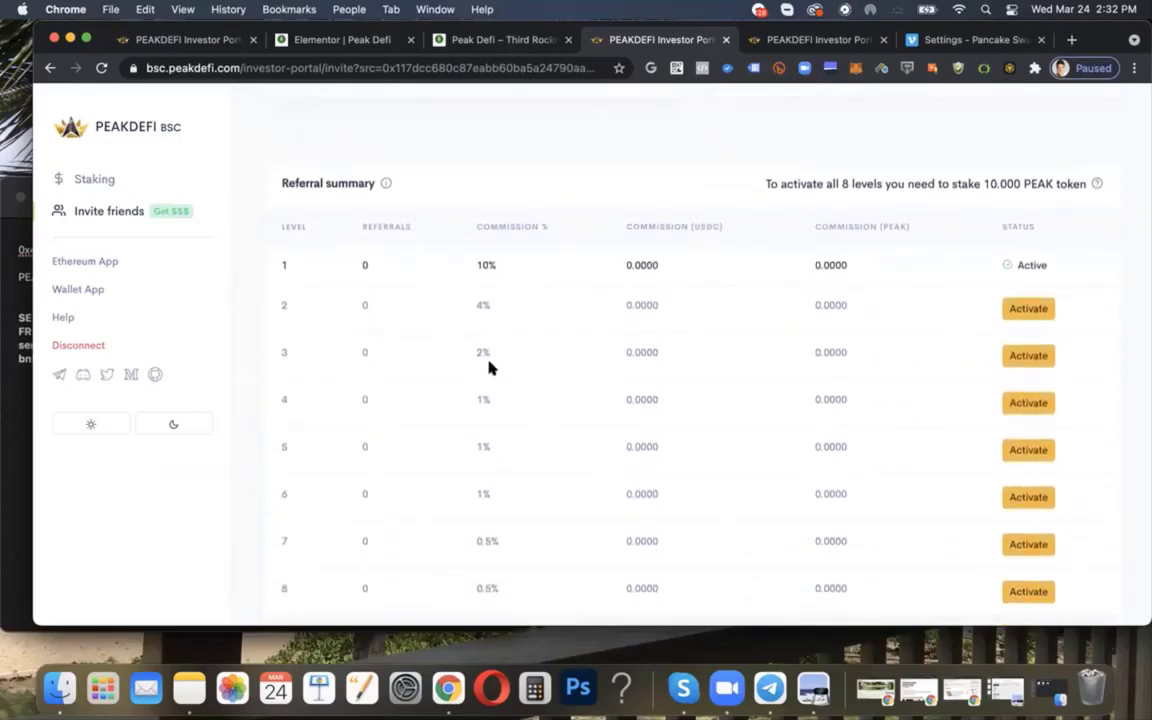
scroll(489, 368, down, 1)
scroll(489, 366, down, 1)
scroll(489, 365, up, 10)
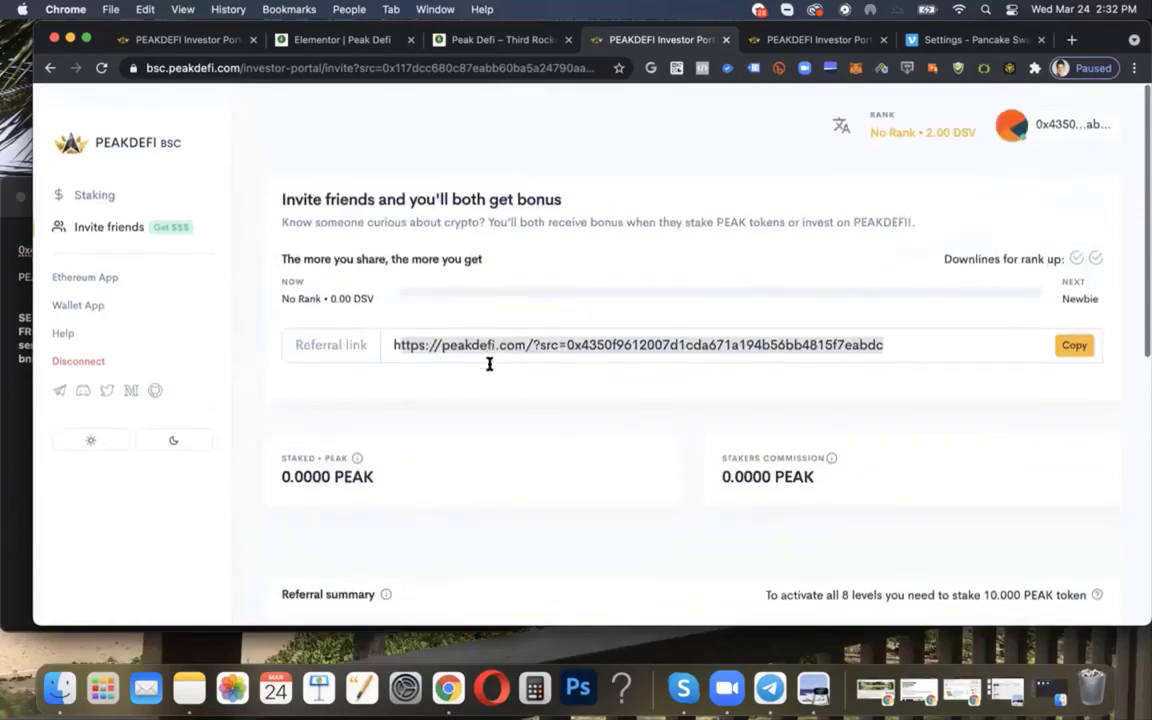
Step: Choose MetaMask from the wallet connection options
scroll(489, 364, down, 1)
click(1085, 109)
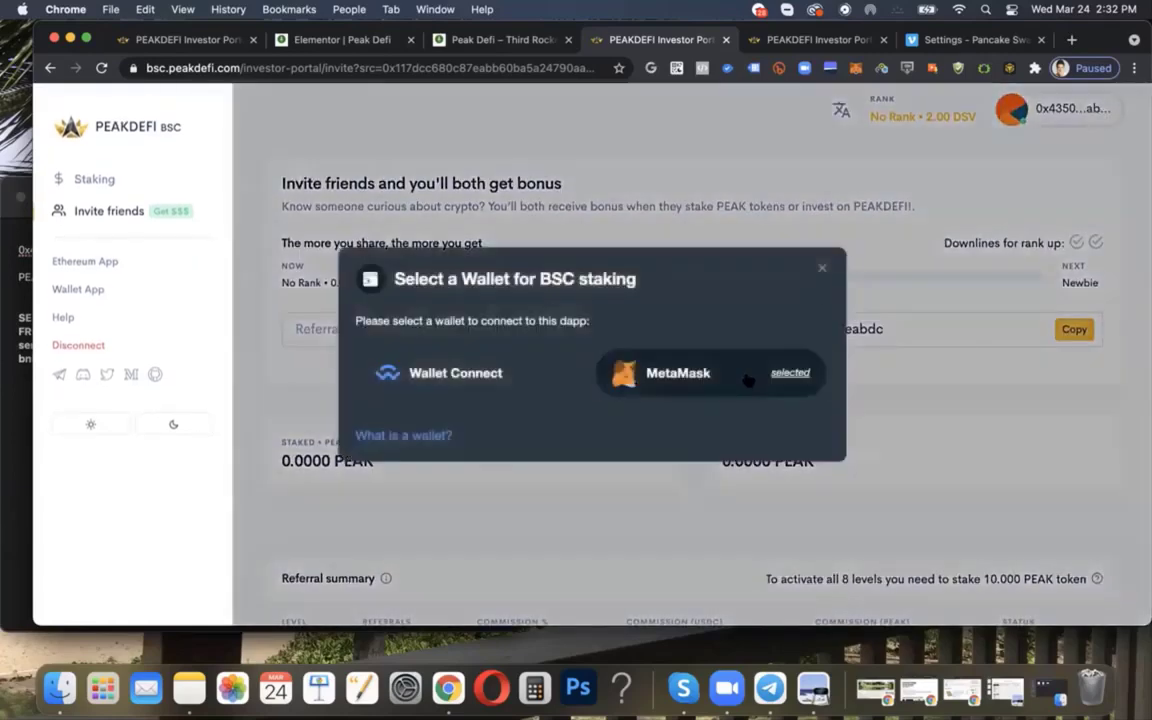
click(748, 376)
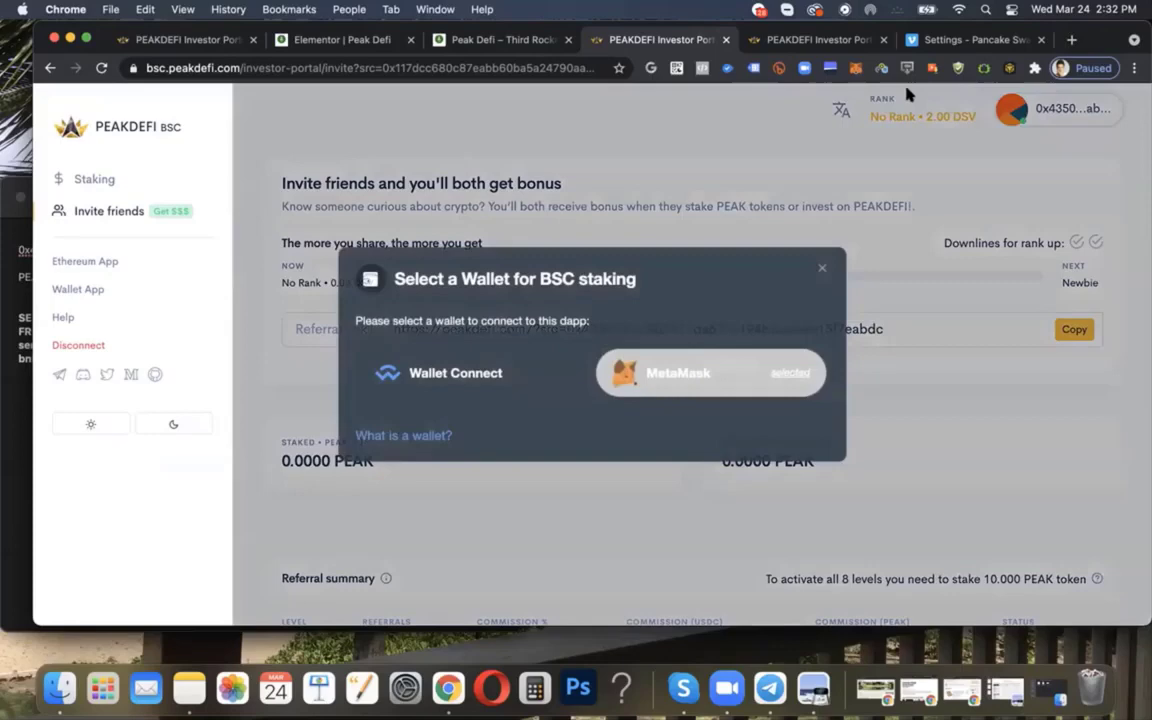
Step: Switch MetaMask to the PeakDefi BSC account and connect it to the portal
click(855, 67)
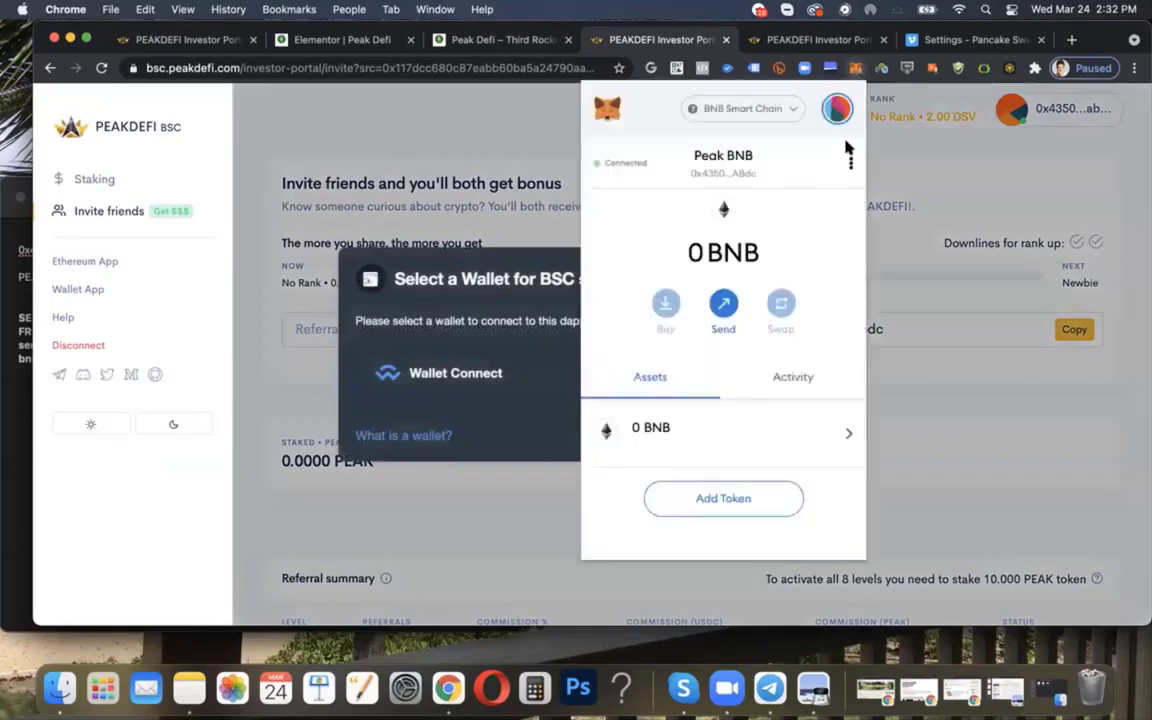
click(837, 110)
click(745, 300)
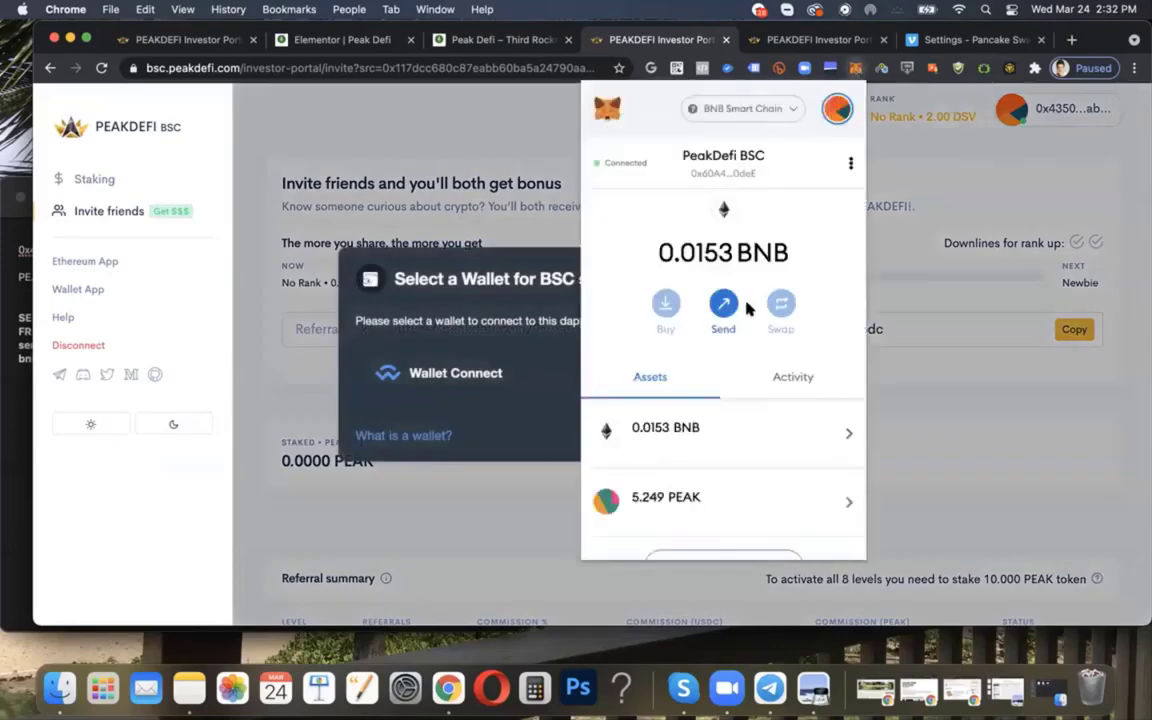
scroll(715, 533, down, 2)
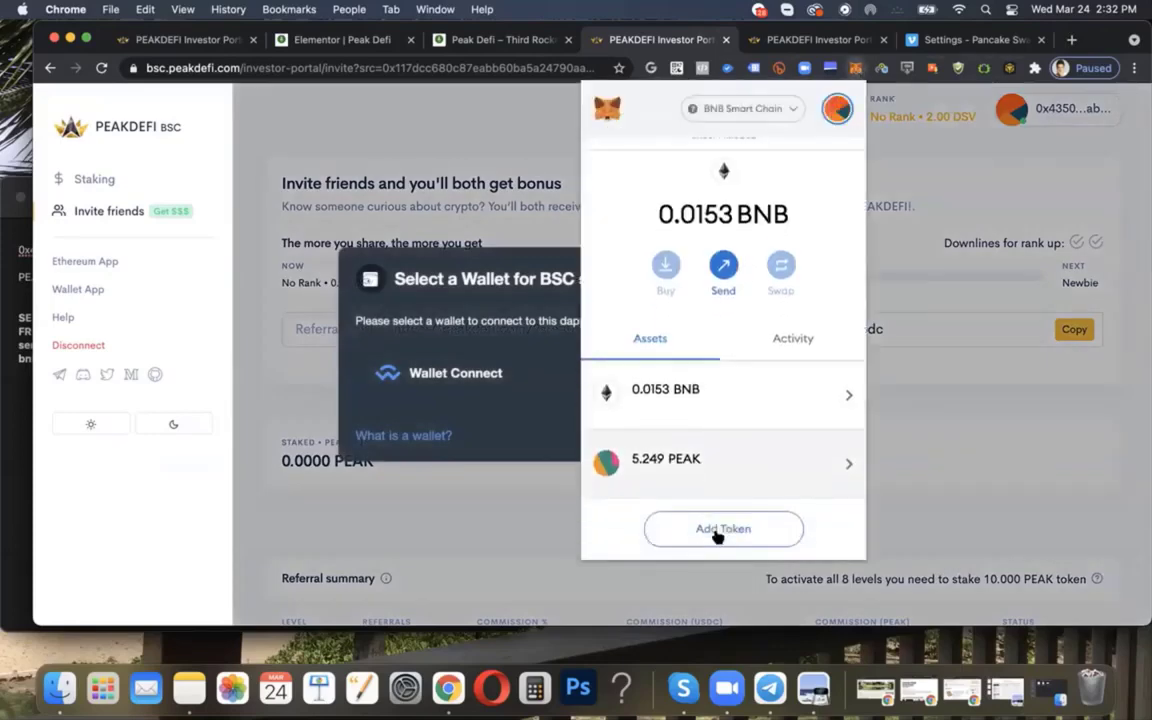
click(872, 174)
click(680, 372)
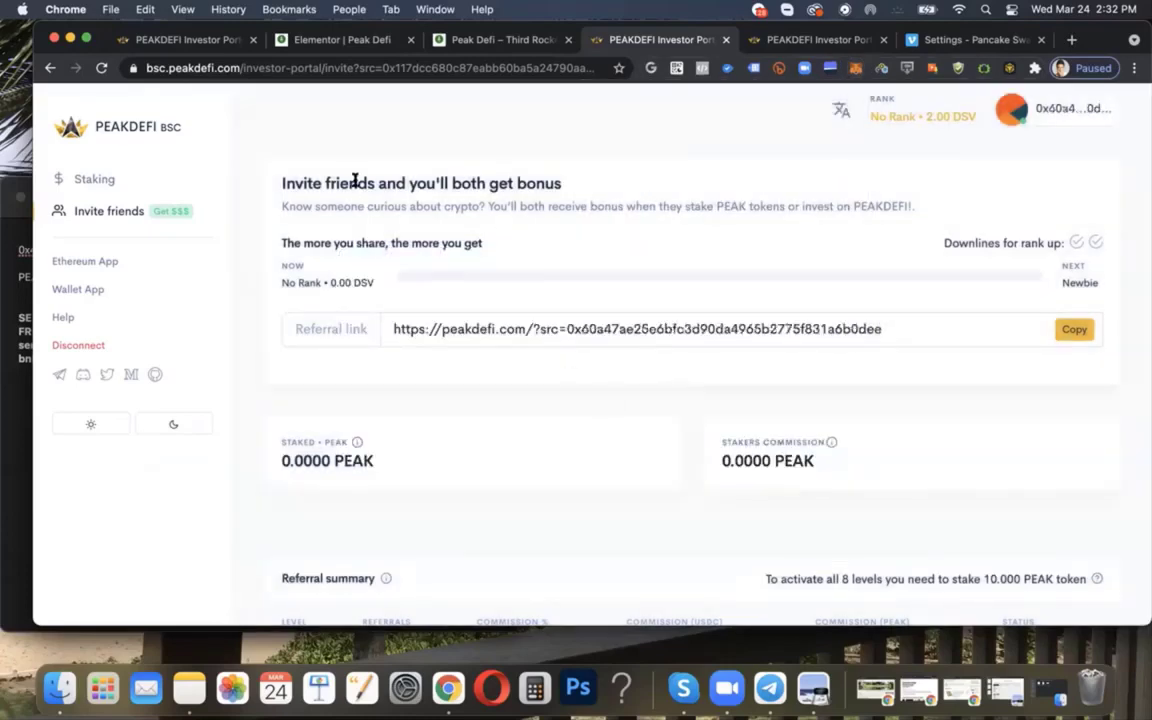
scroll(370, 235, down, 1)
scroll(370, 235, down, 4)
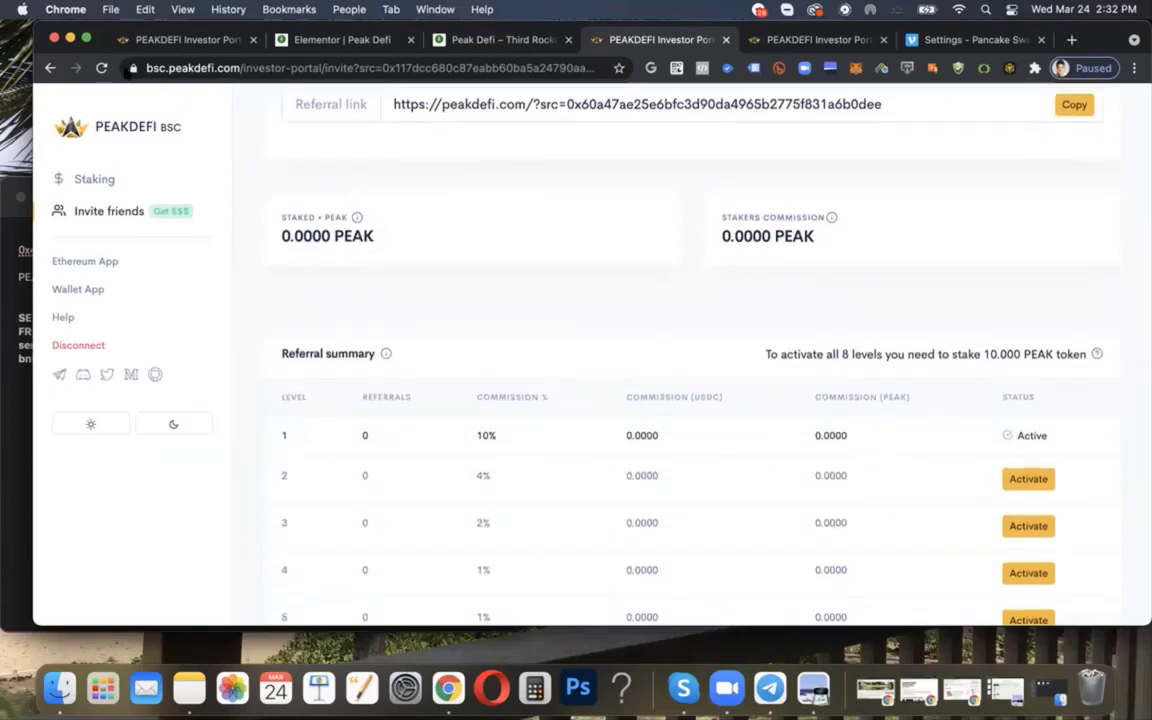
Step: Reload the invite page and highlight the referral link address
click(101, 67)
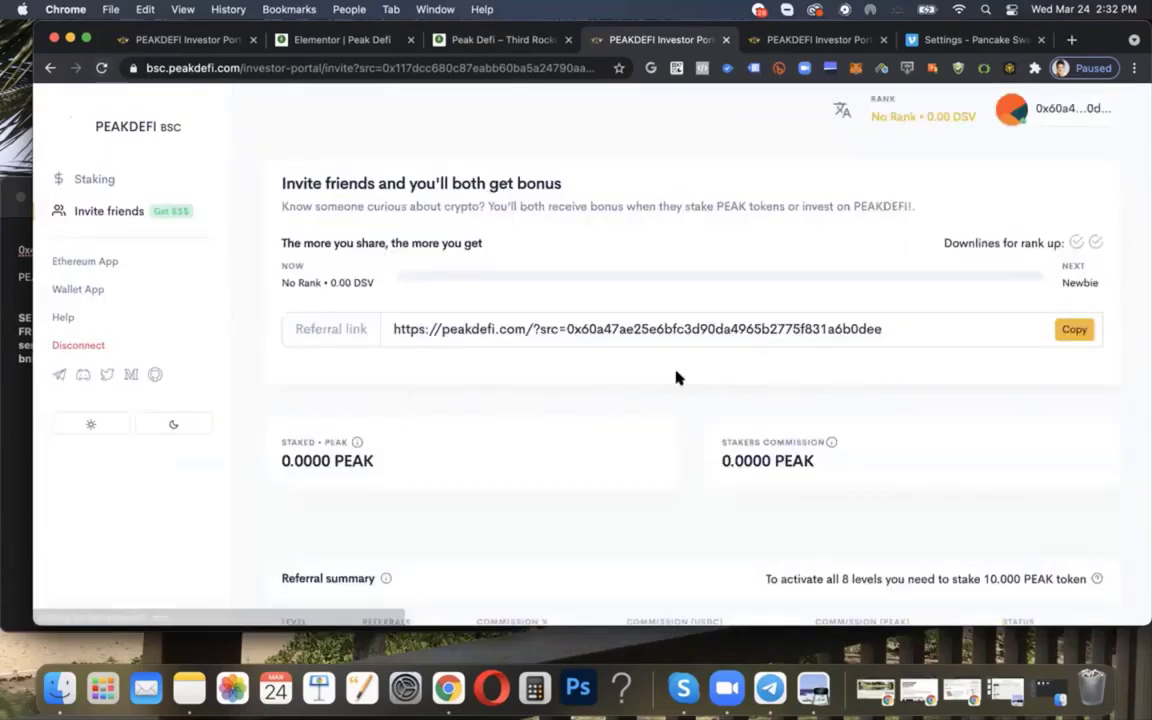
scroll(1057, 365, down, 5)
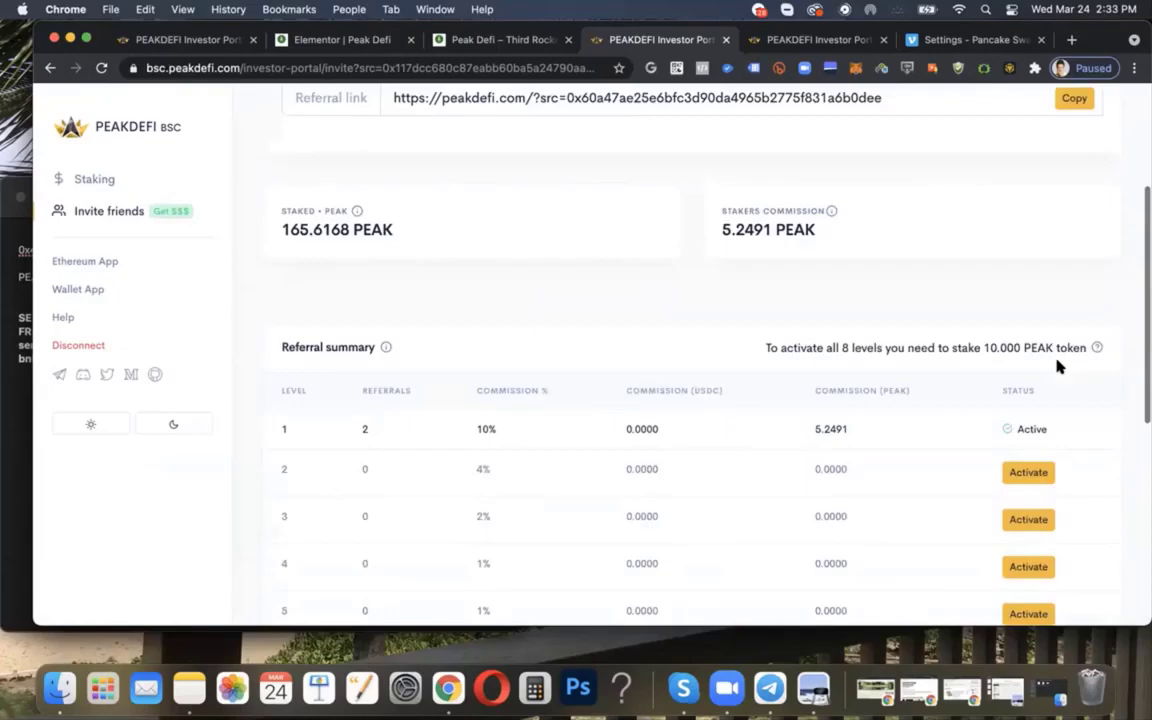
scroll(1040, 365, up, 5)
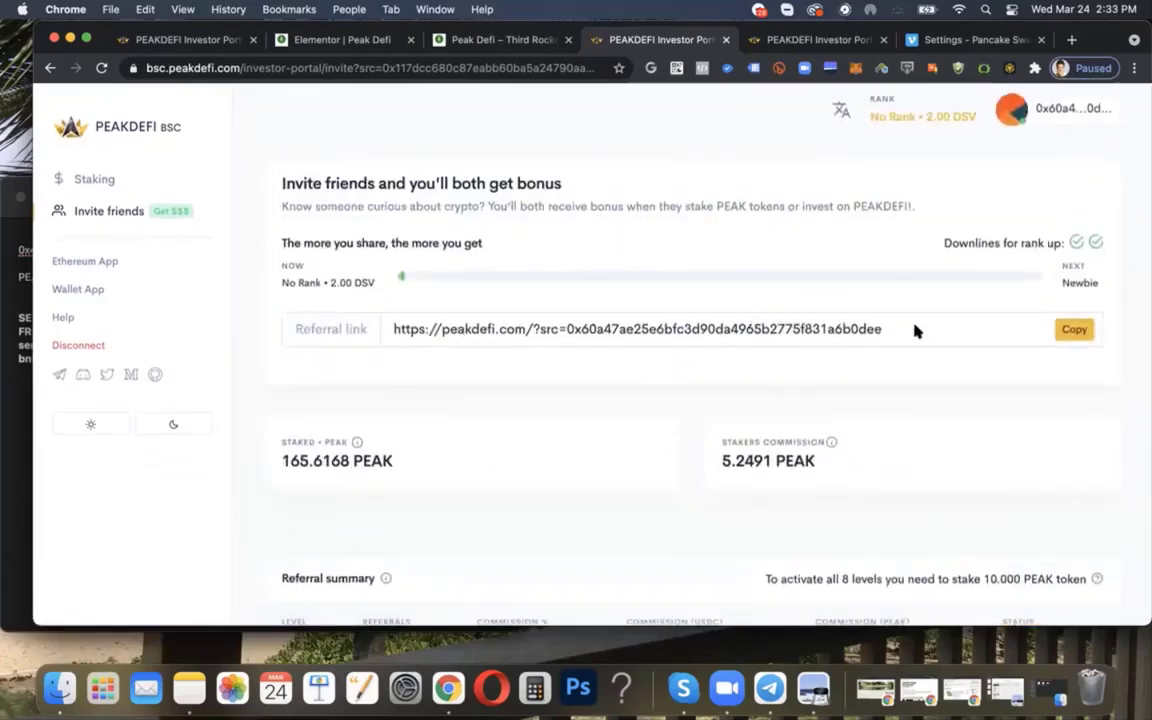
drag(915, 329, 286, 328)
Step: Scroll down to the referral summary showing level 1 with 2 referrals
scroll(820, 402, down, 1)
scroll(820, 402, down, 1)
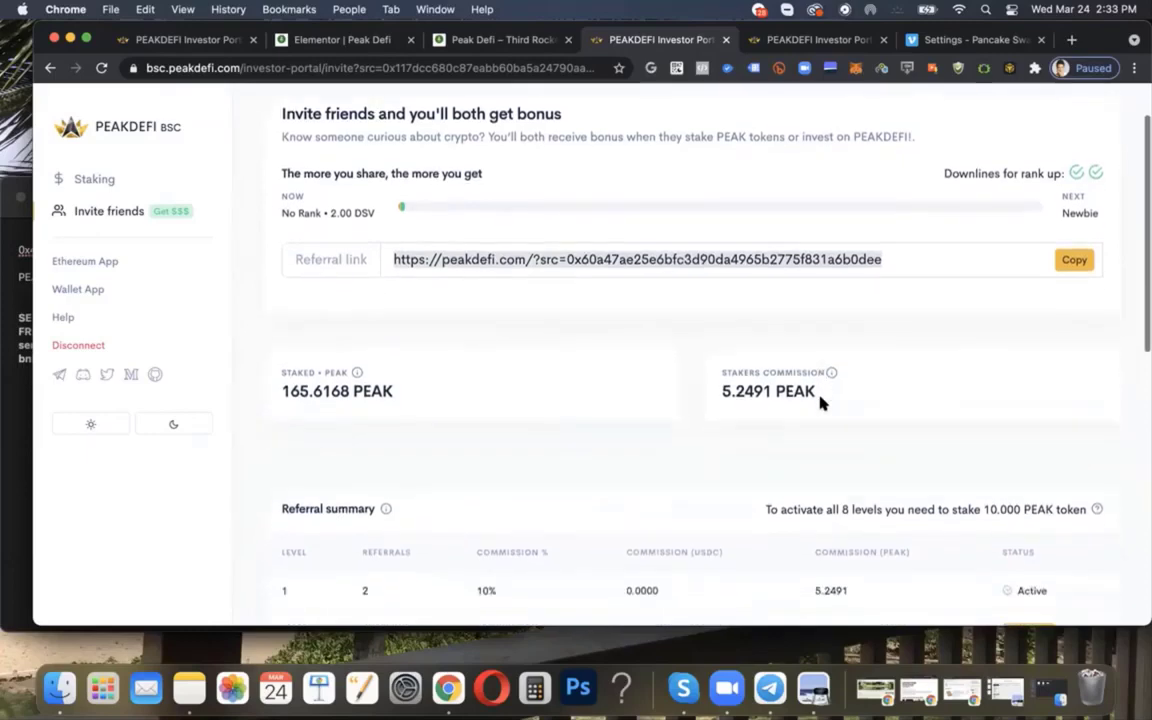
scroll(820, 402, down, 1)
scroll(820, 402, down, 1)
scroll(820, 402, down, 1)
scroll(820, 402, down, 1)
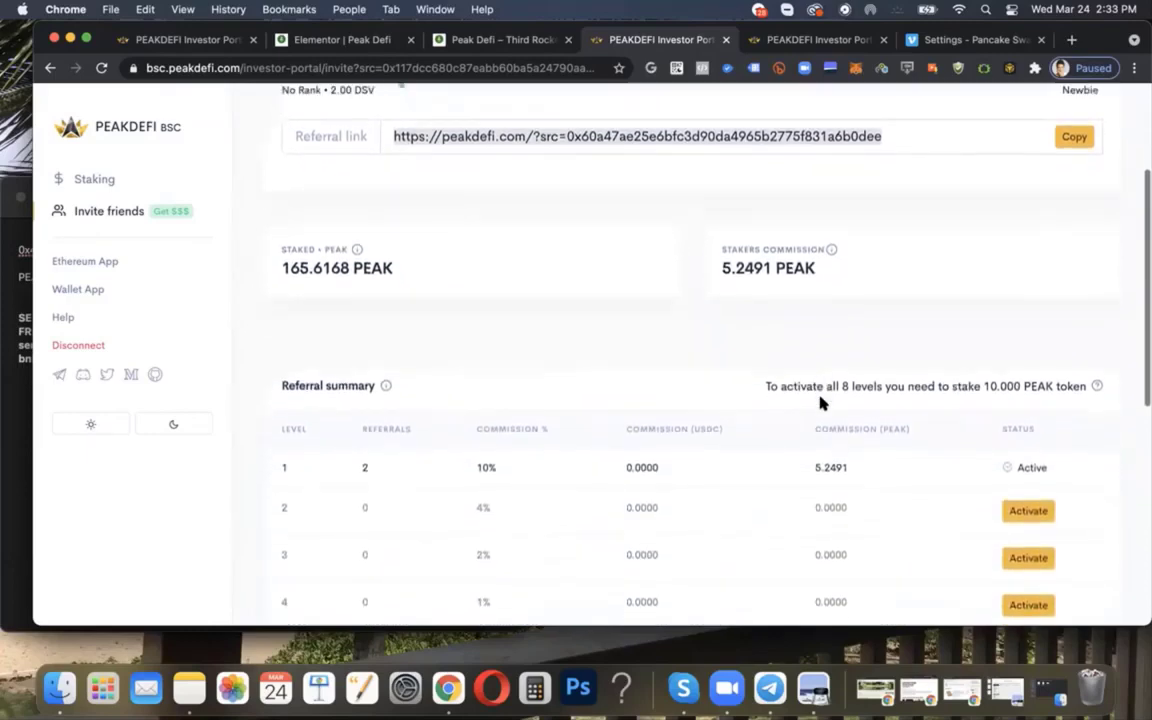
scroll(820, 402, down, 1)
scroll(820, 402, down, 1)
scroll(820, 402, down, 1)
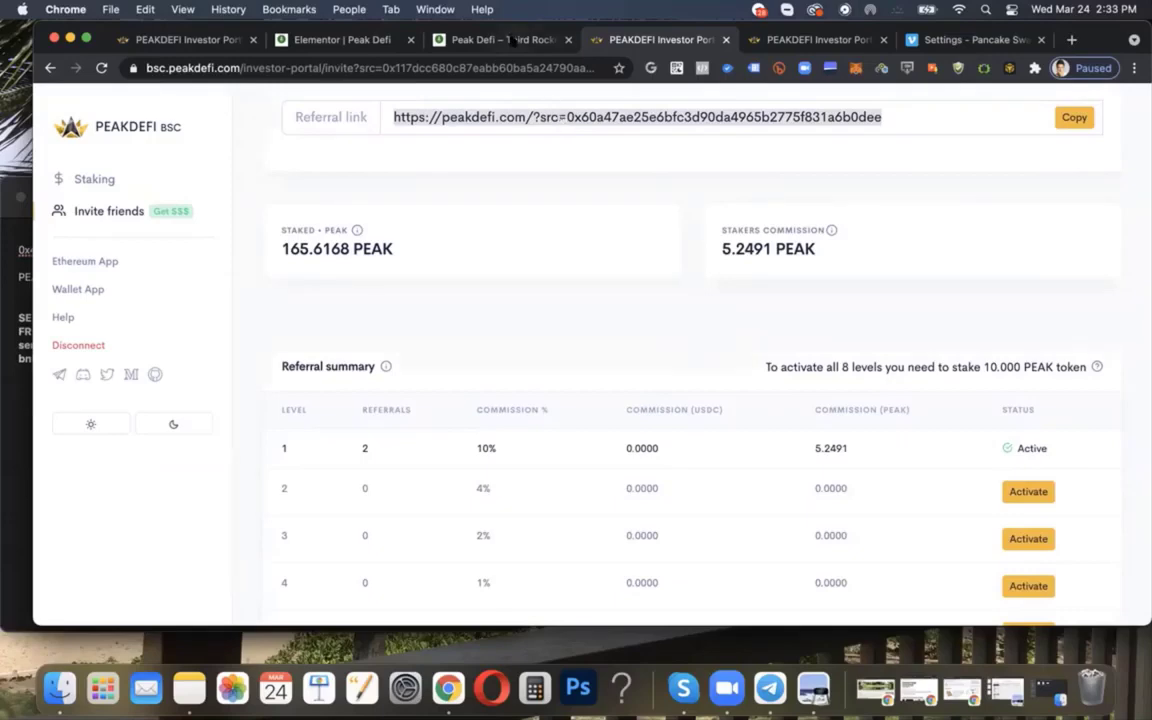
Step: Read Steps 5 and 6 of the Third Rocket staking guide, then return to the PeakDeFi staking tab
click(461, 38)
scroll(507, 195, down, 1)
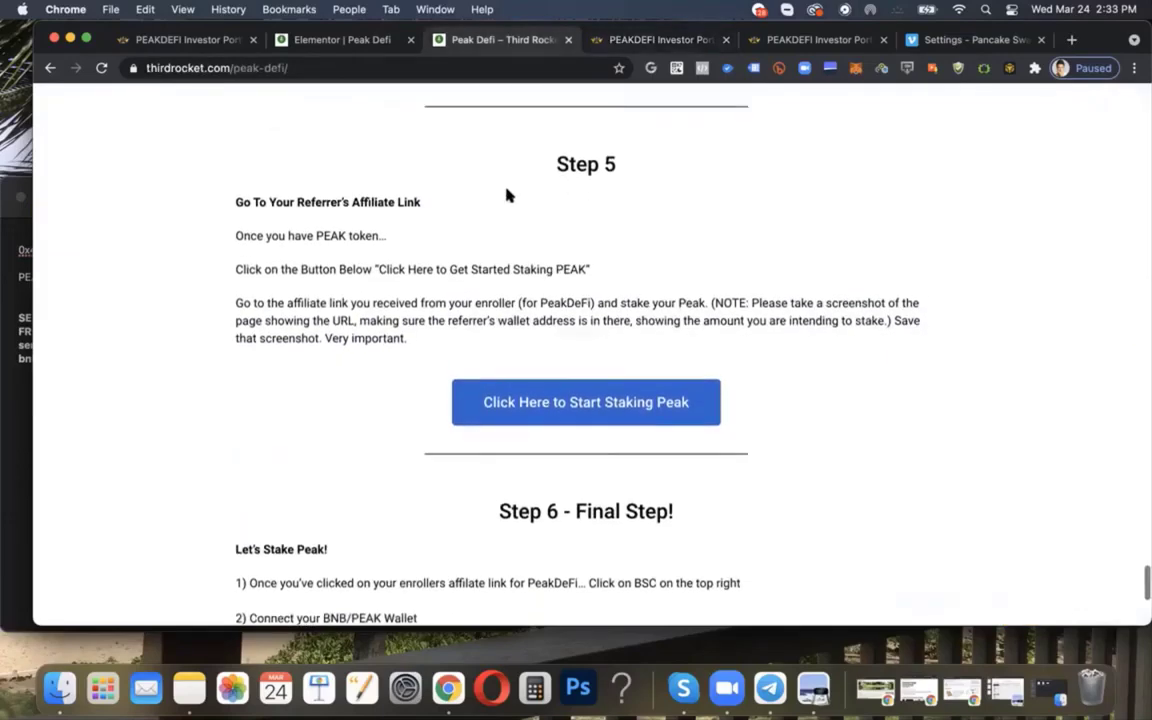
scroll(507, 195, up, 1)
drag(557, 177, 742, 179)
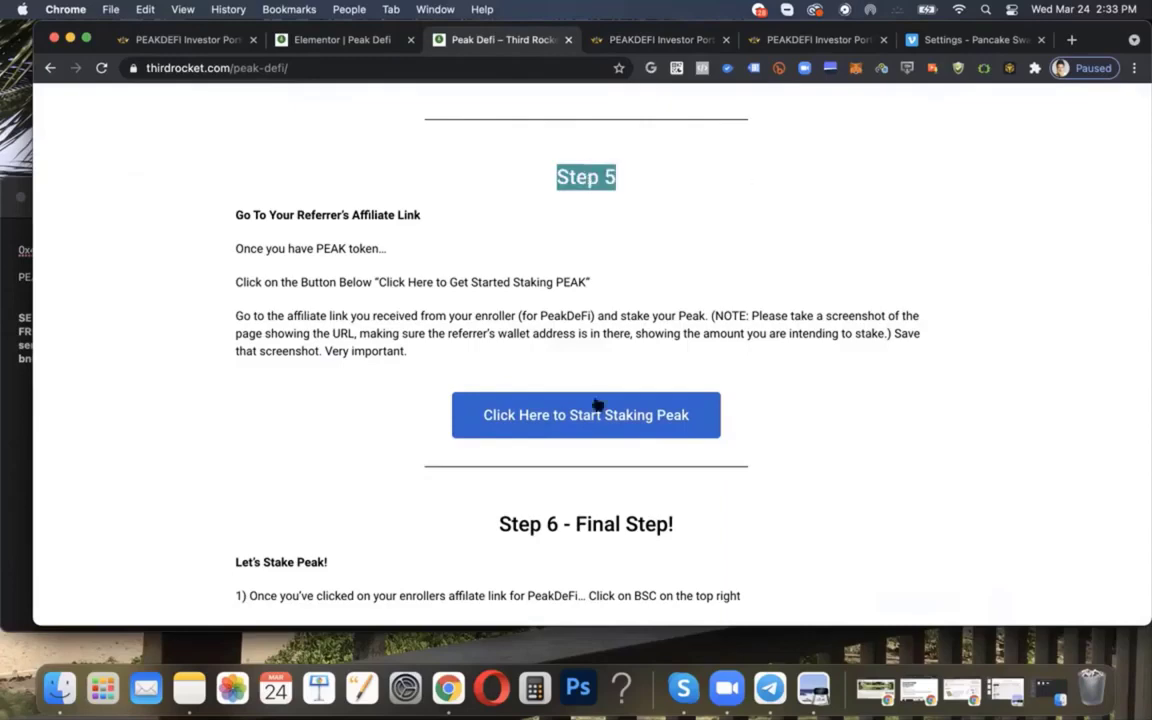
scroll(593, 407, down, 3)
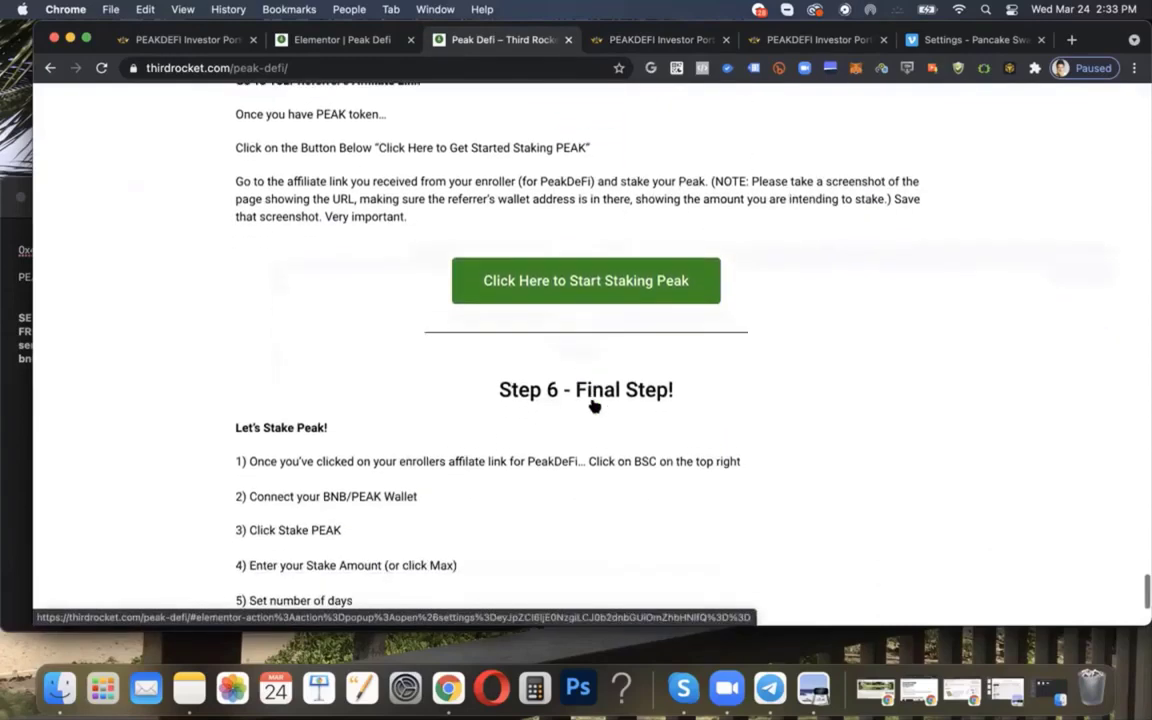
scroll(591, 404, down, 2)
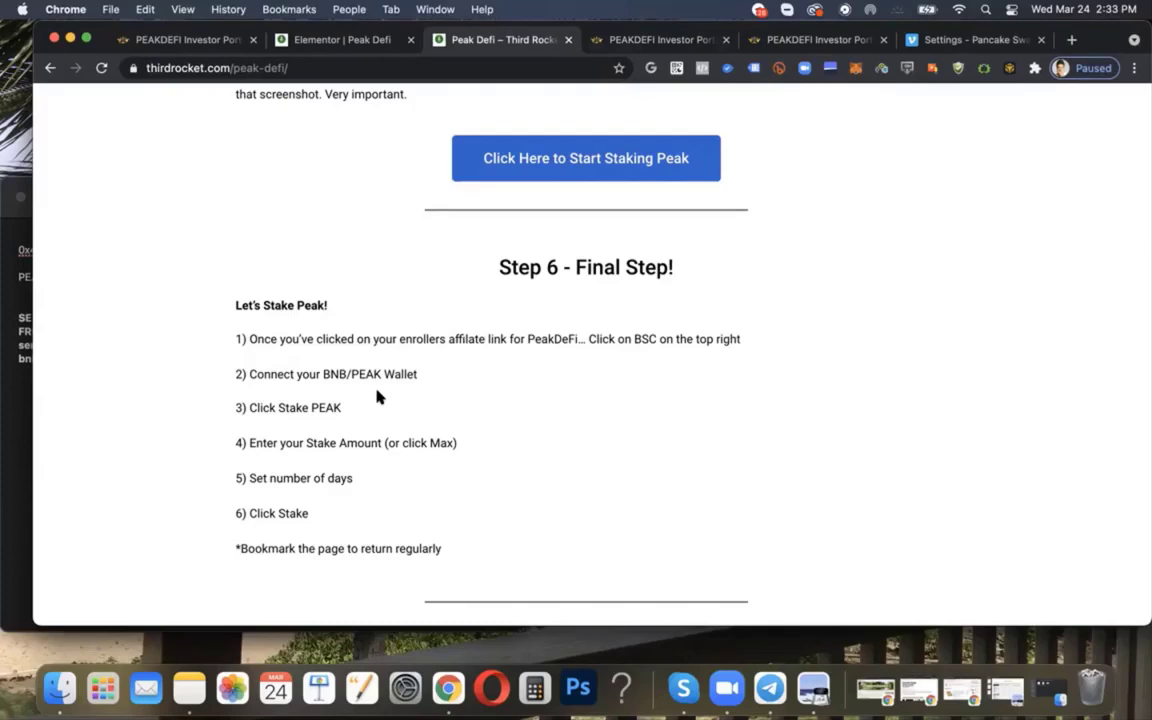
click(752, 40)
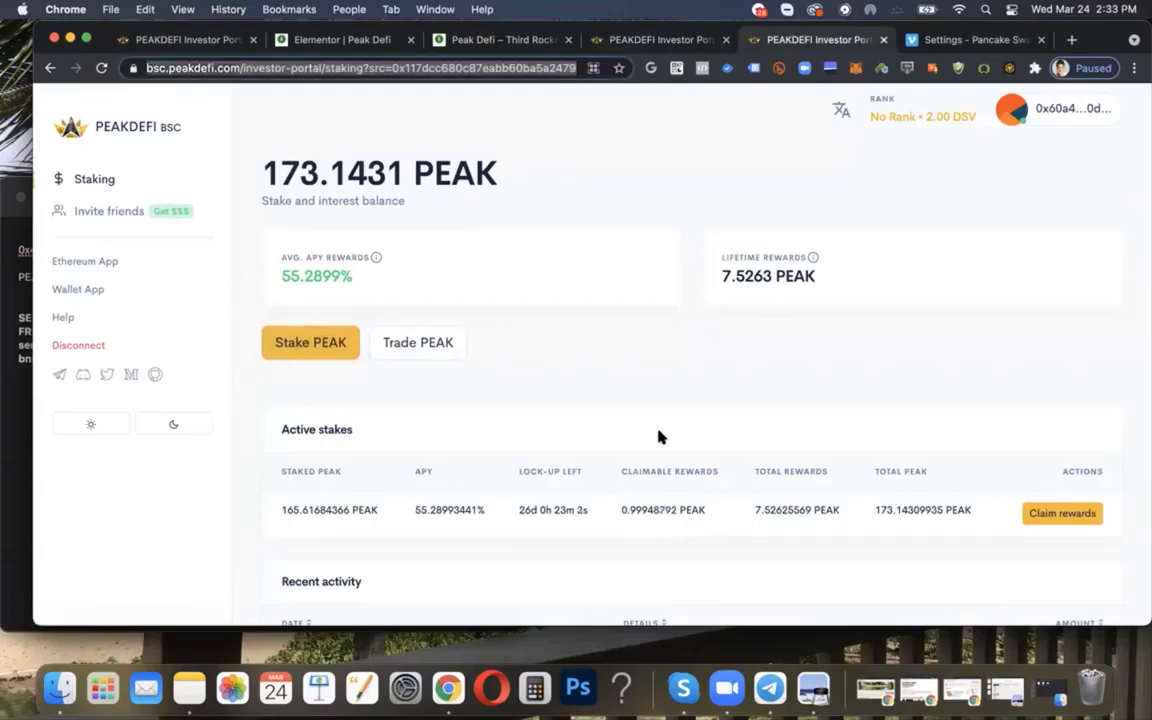
Step: Open Invite friends and highlight the four level-1 referral commission entries
scroll(593, 376, down, 2)
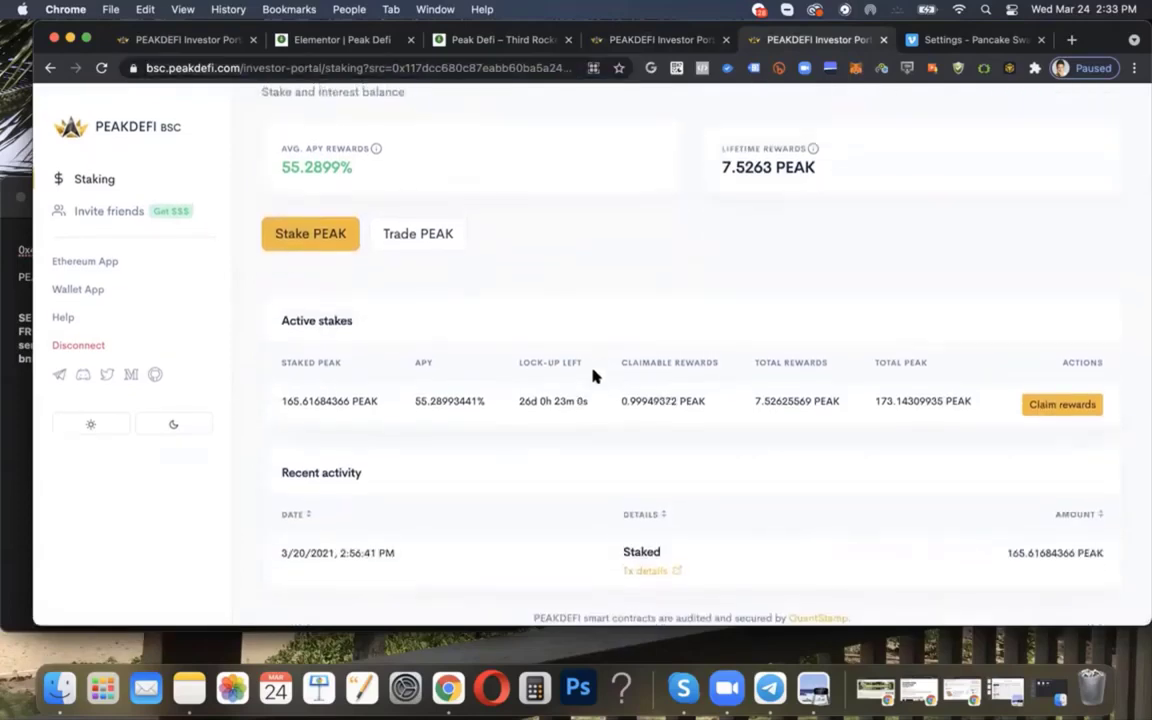
scroll(593, 376, up, 2)
click(109, 211)
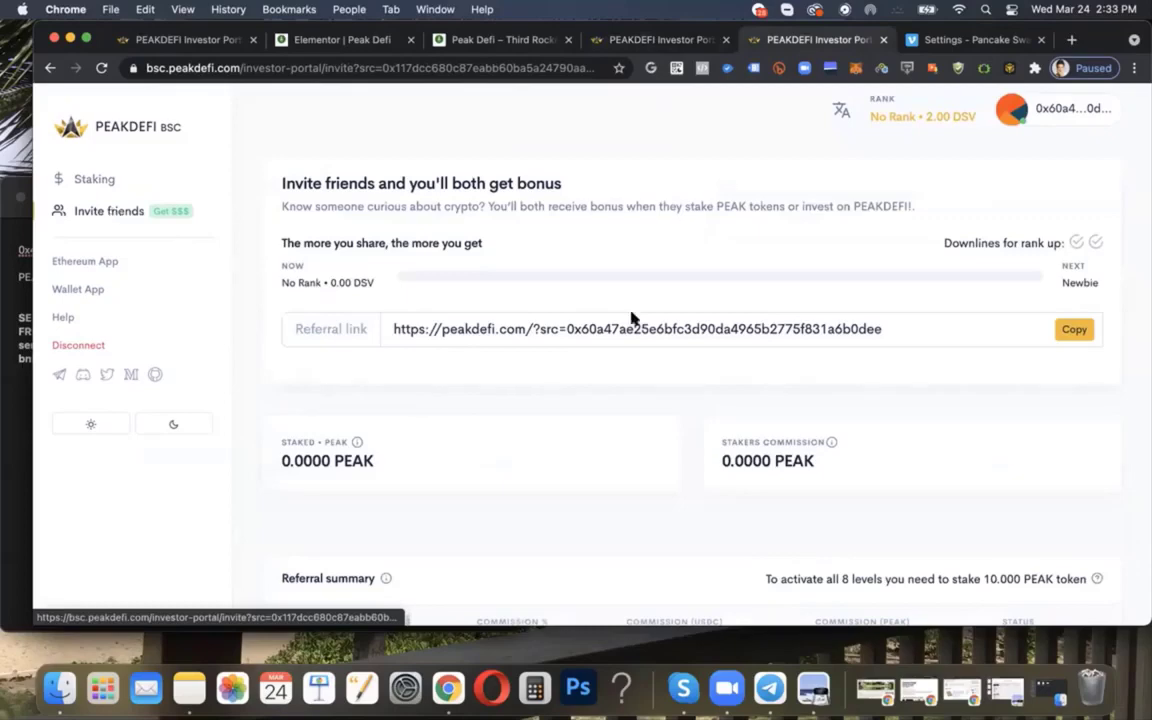
scroll(631, 317, down, 5)
scroll(631, 317, down, 2)
scroll(631, 317, down, 5)
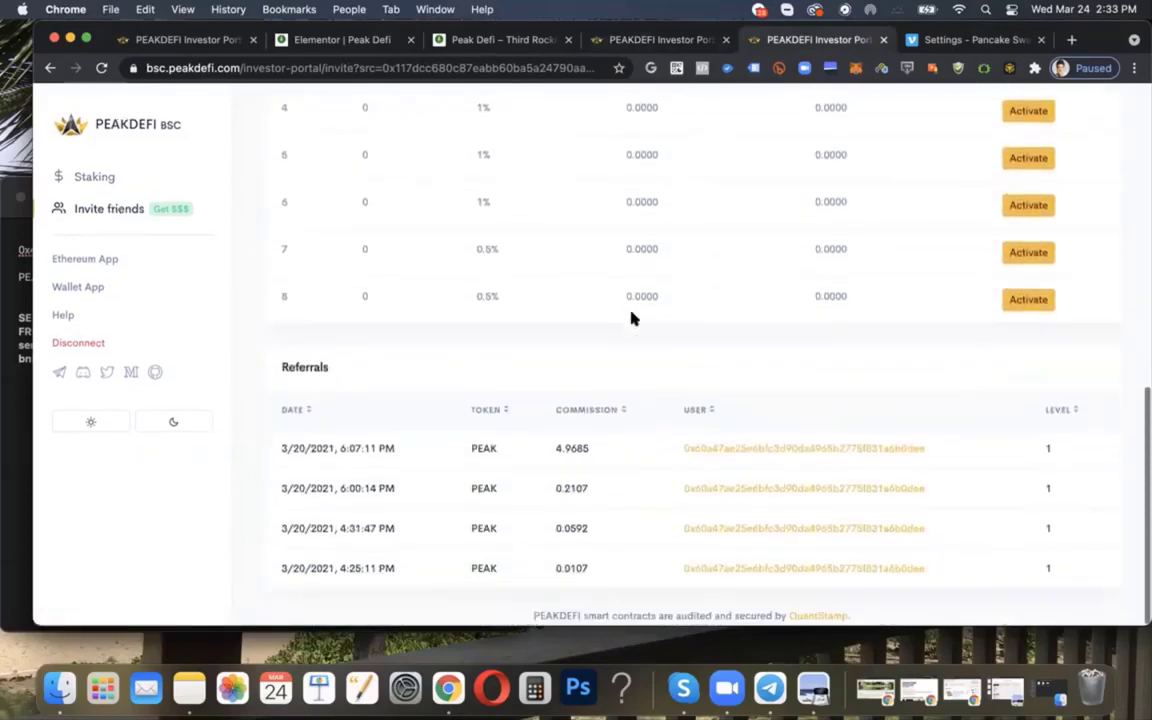
drag(278, 452, 975, 552)
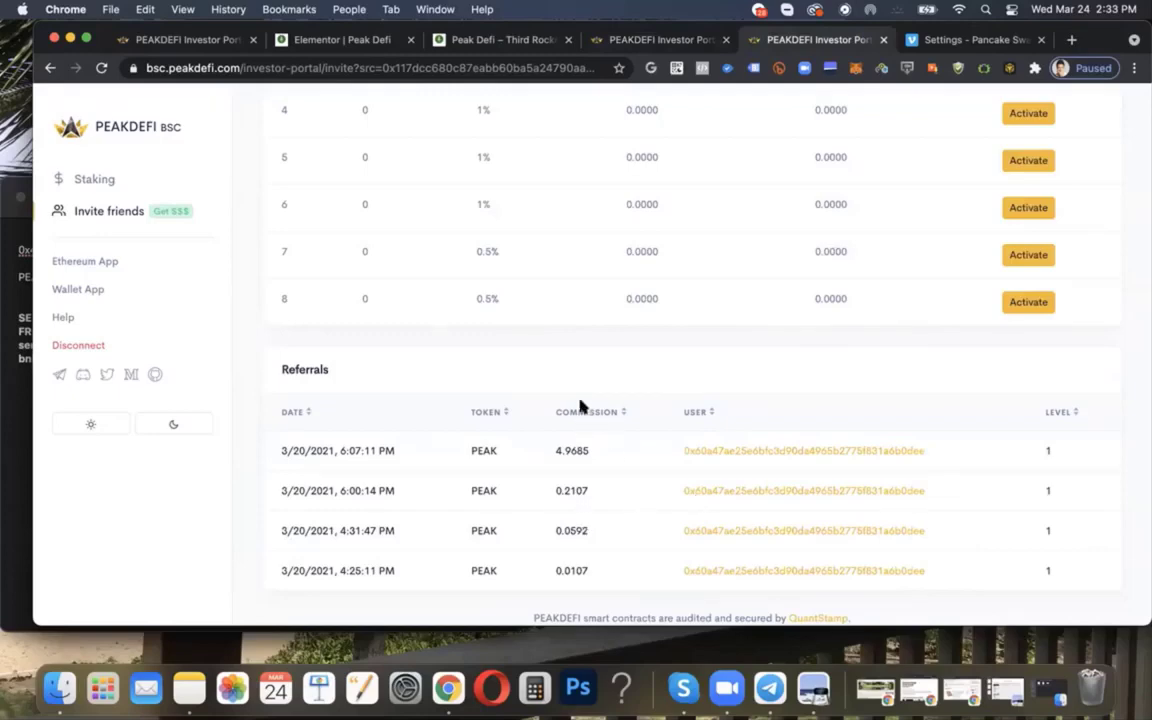
Step: Highlight the 5.2491 PEAK stakers commission total
scroll(575, 480, up, 2)
scroll(563, 566, up, 10)
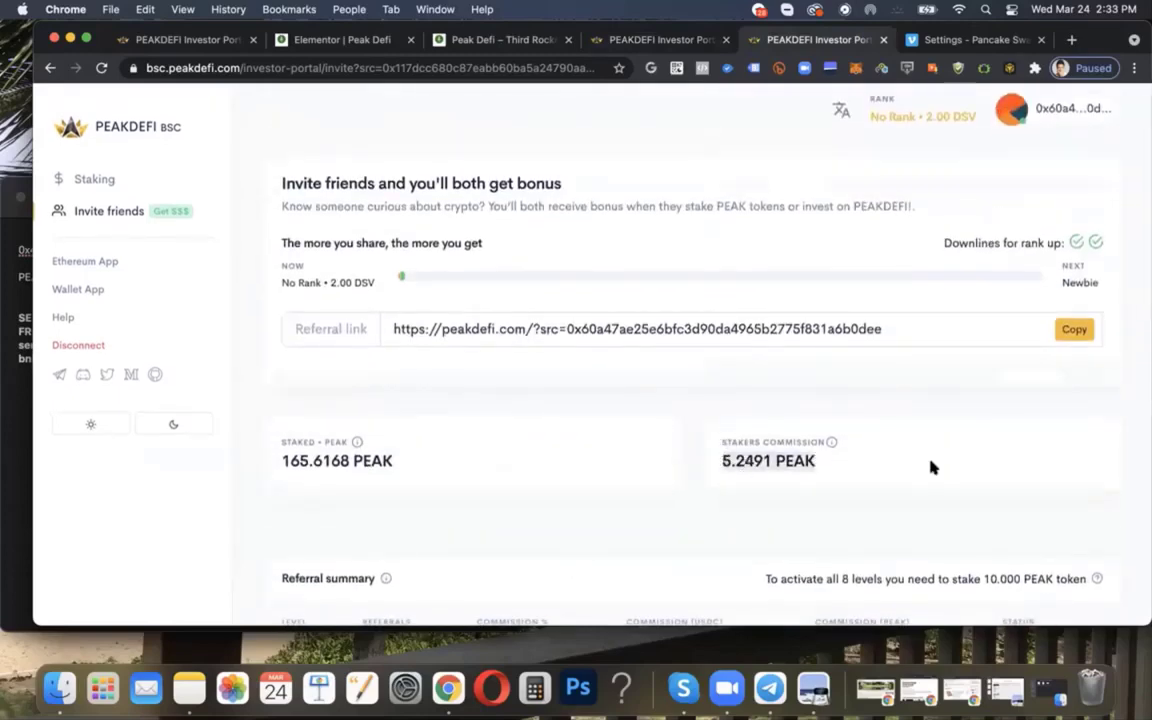
drag(727, 463, 334, 463)
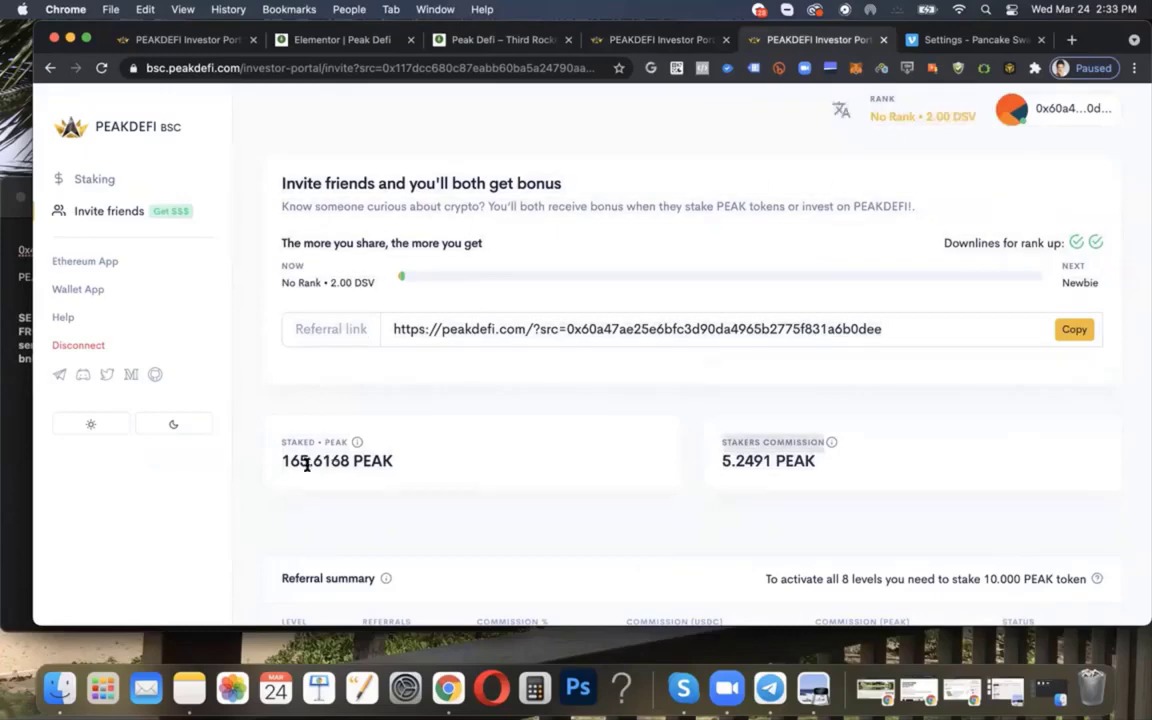
Step: Go back to the Staking page in the sidebar
click(121, 184)
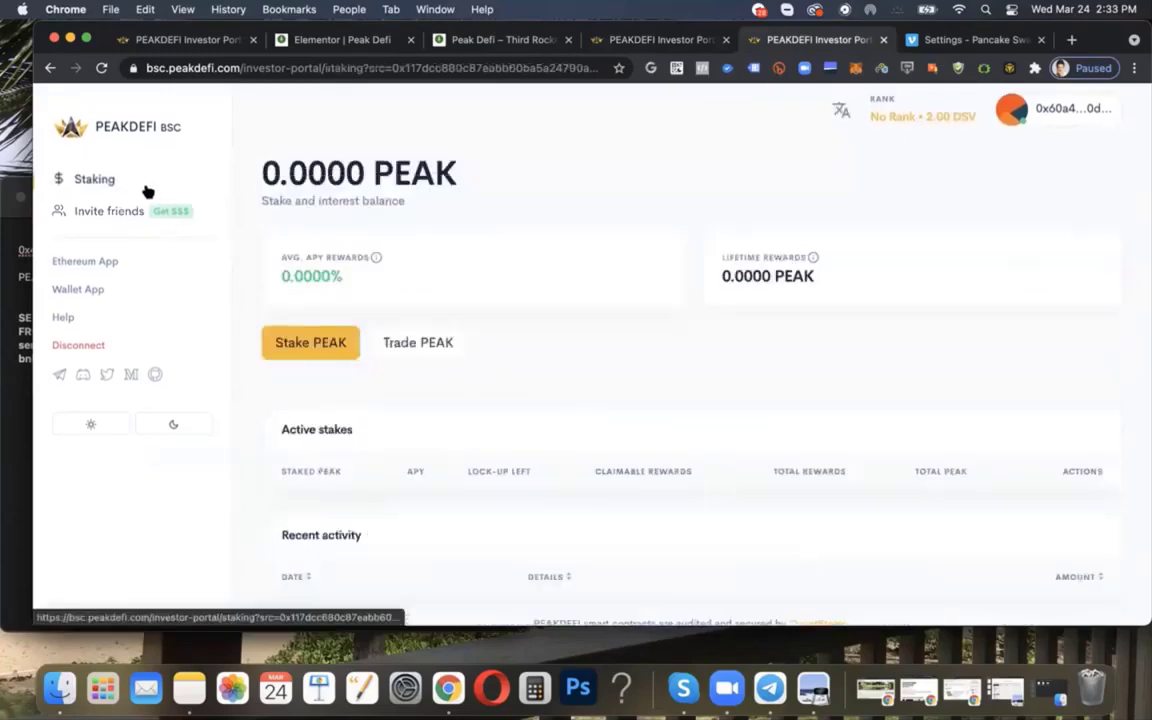